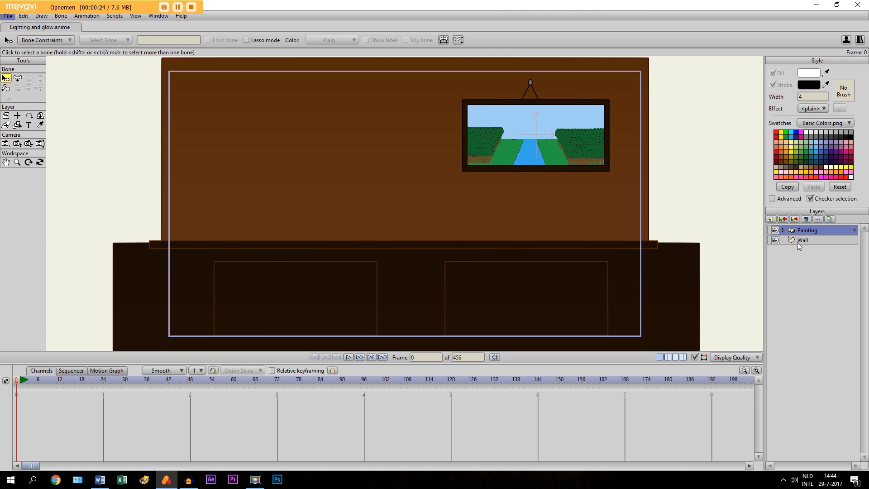
Step: Add a new vector layer named Lamp above the Wall layer
left_click(797, 243)
left_click(771, 219)
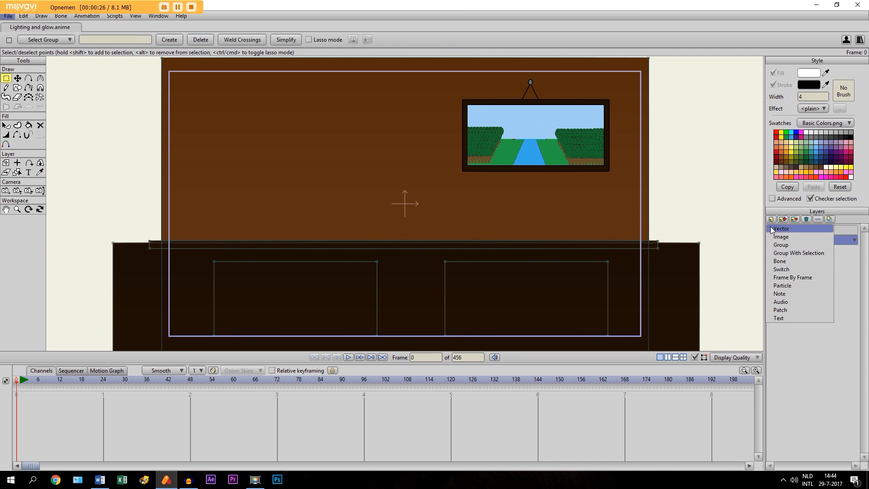
left_click(776, 230)
type("Lamp")
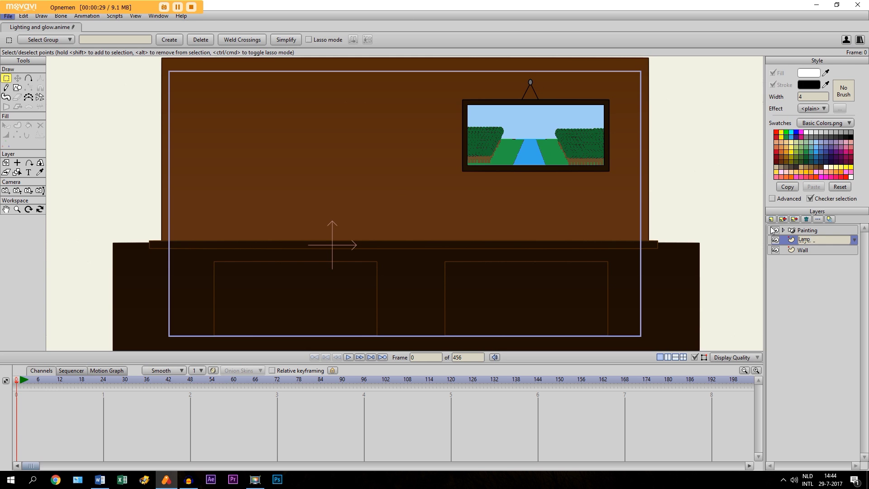
key("Return")
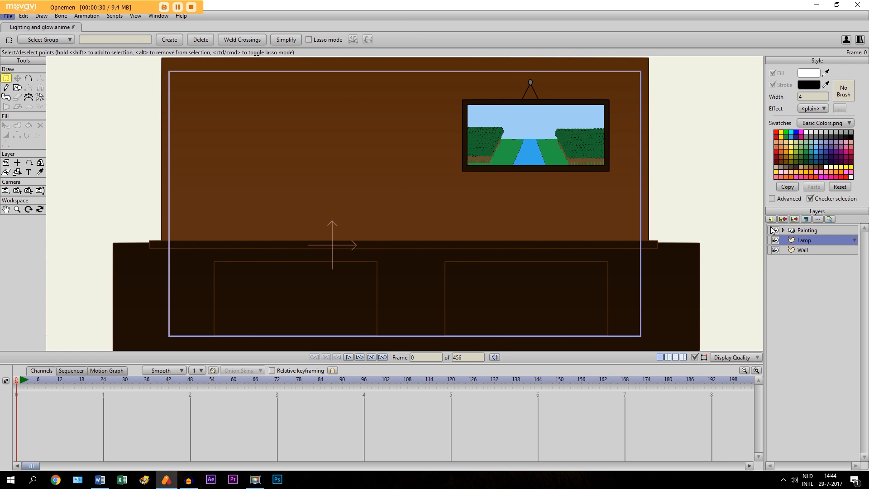
Step: Draw a tall dark brown rectangle with stroke width 2 on the wall as the lamp stand
left_click(6, 209)
scroll(88, 190, "up", 1)
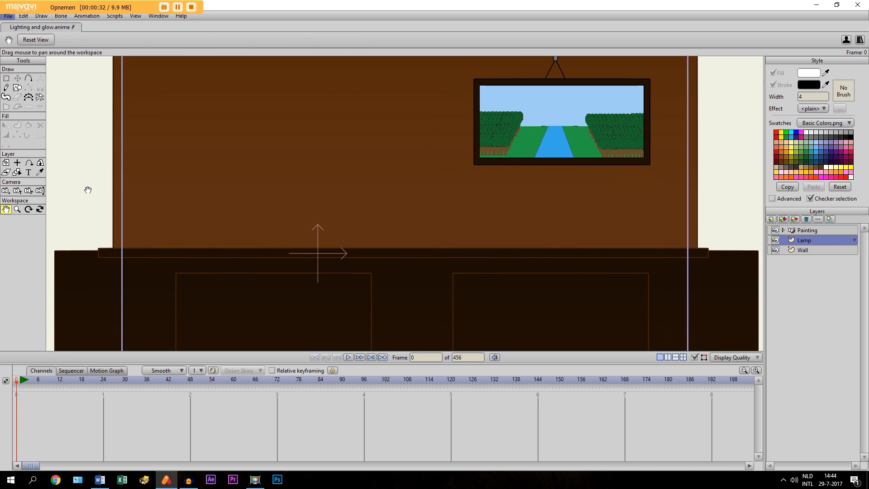
scroll(88, 190, "up", 1)
left_click_drag(88, 190, 318, 201)
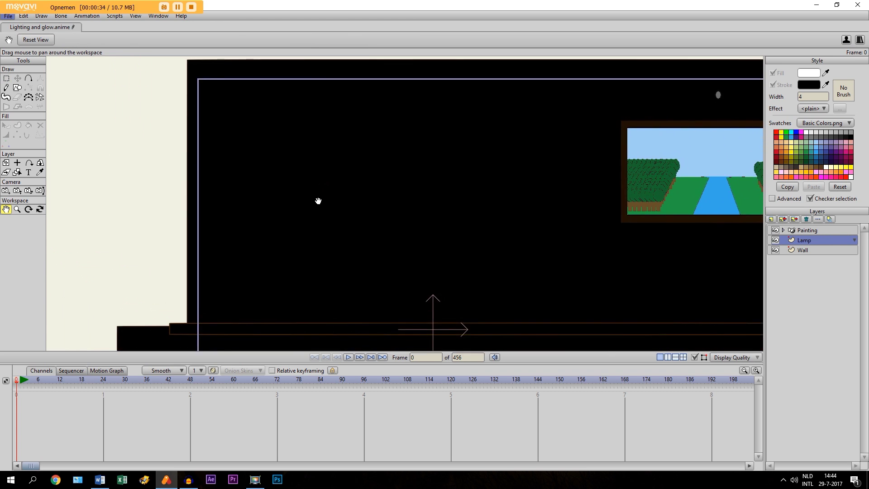
left_click(17, 88)
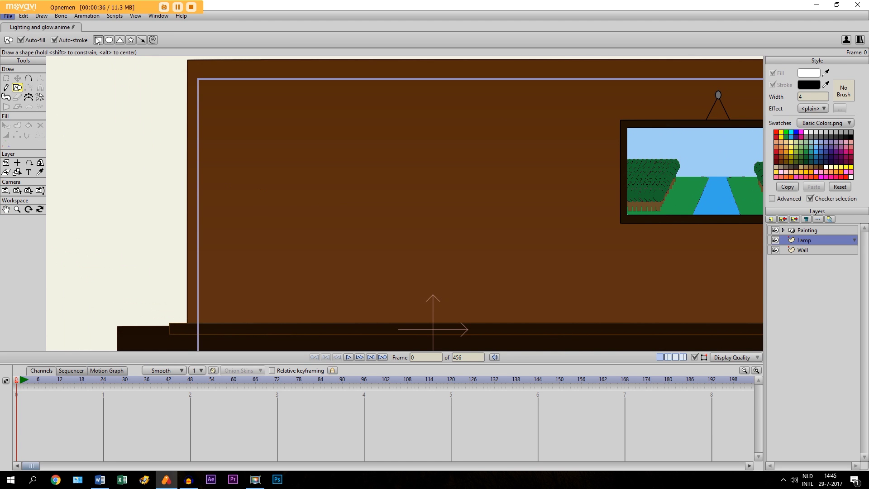
left_click(820, 168)
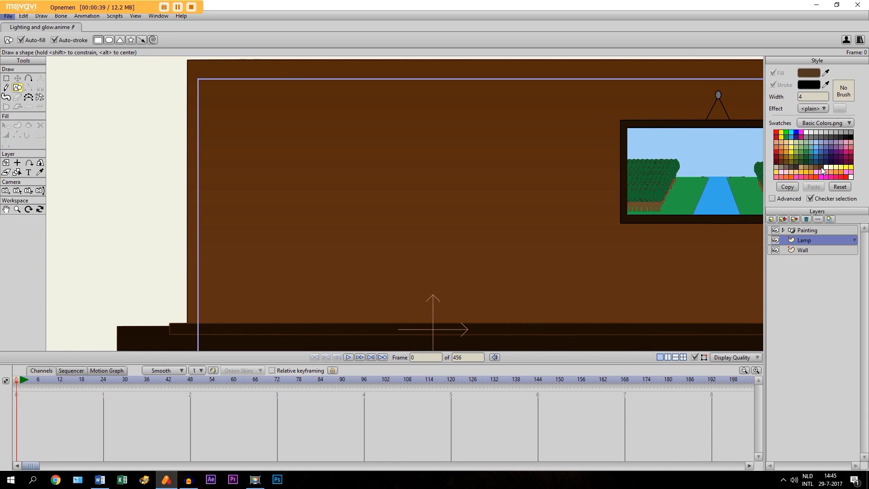
left_click(804, 96)
key("Return")
mouse_move(254, 144)
left_mouse_down()
mouse_move(284, 190)
mouse_move(275, 203)
left_mouse_up()
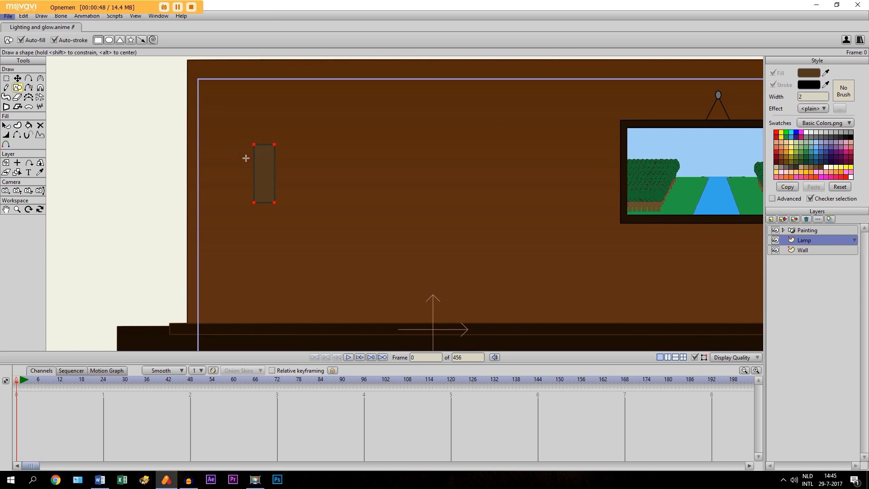
left_click(6, 209)
scroll(281, 233, "up", 3)
left_click_drag(282, 233, 445, 315)
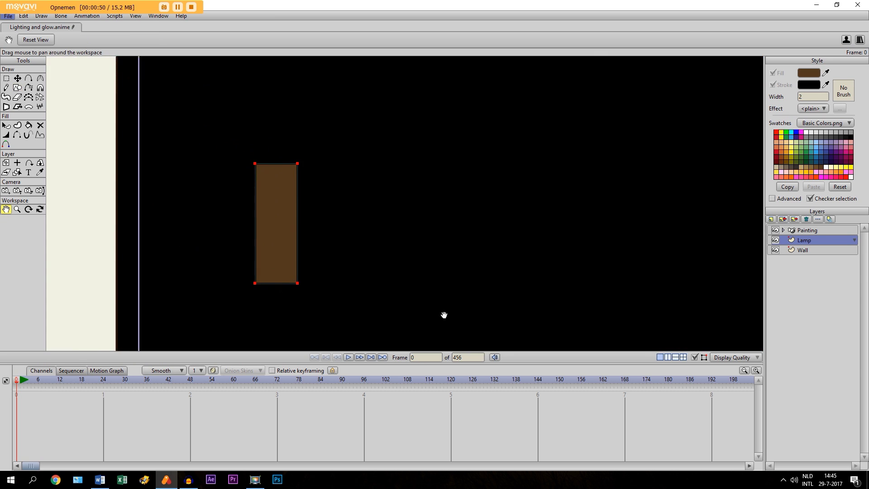
scroll(388, 287, "down", 1)
left_click_drag(389, 288, 388, 273)
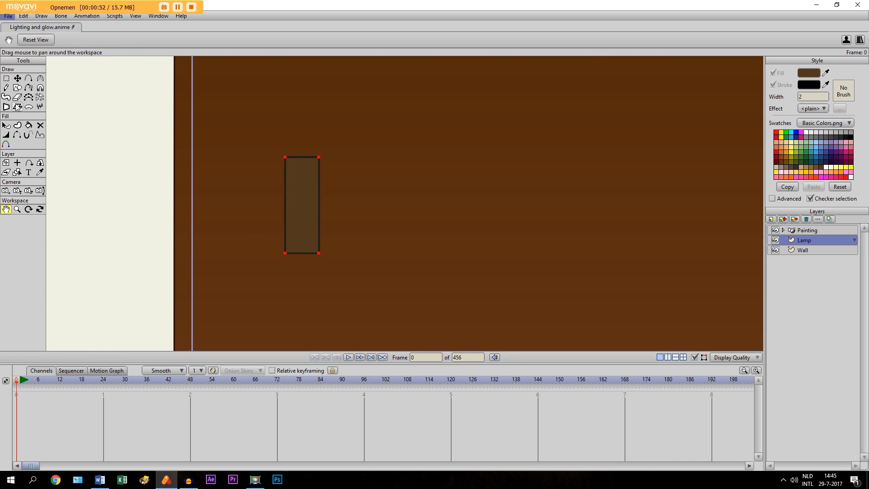
Step: Draw a yellow-filled ellipse and move it onto the top of the brown stand
left_click(17, 87)
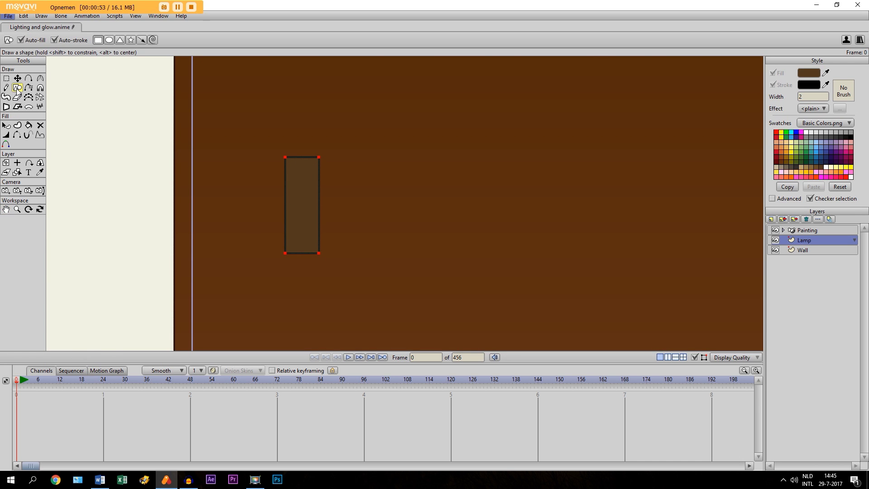
left_click(109, 41)
left_click(781, 132)
left_click_drag(248, 113, 347, 205)
left_click(17, 78)
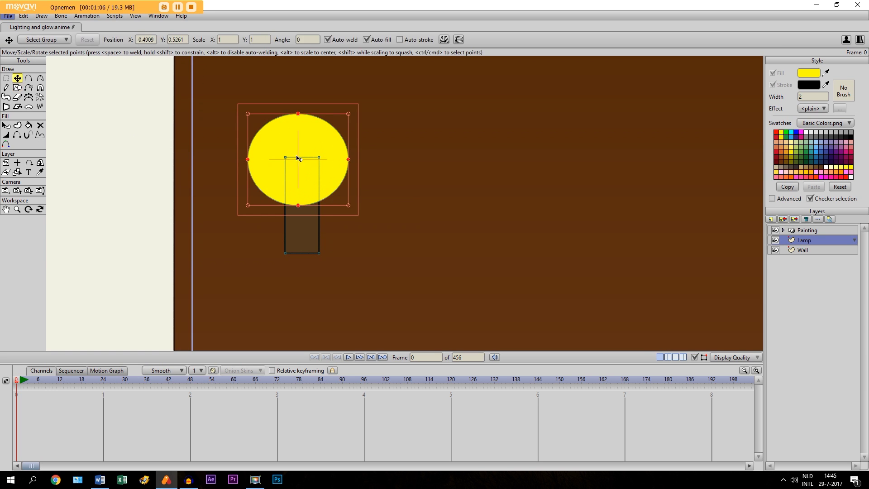
left_click_drag(295, 149, 302, 143)
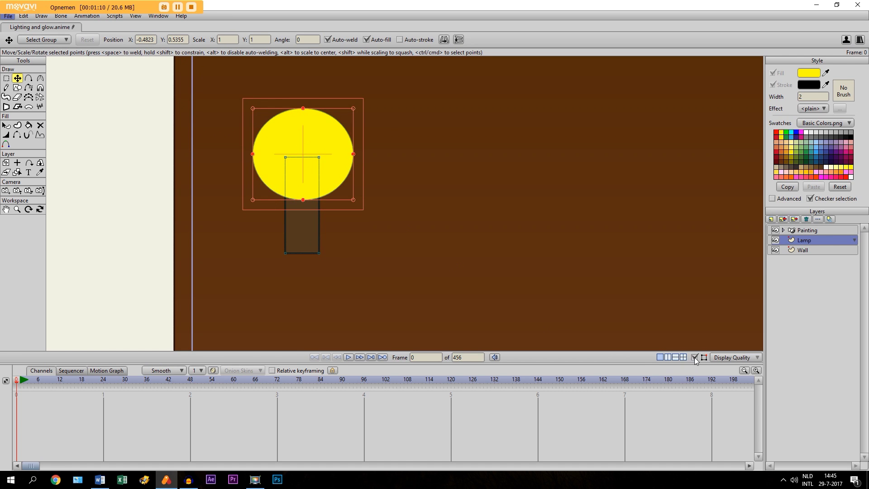
scroll(167, 196, "down", 3)
left_click(6, 209)
scroll(318, 245, "up", 2)
left_click_drag(319, 245, 329, 270)
Step: Apply a Soft Edge fill effect with blur radius 11.8519 to the yellow bulb ellipse
left_click(6, 125)
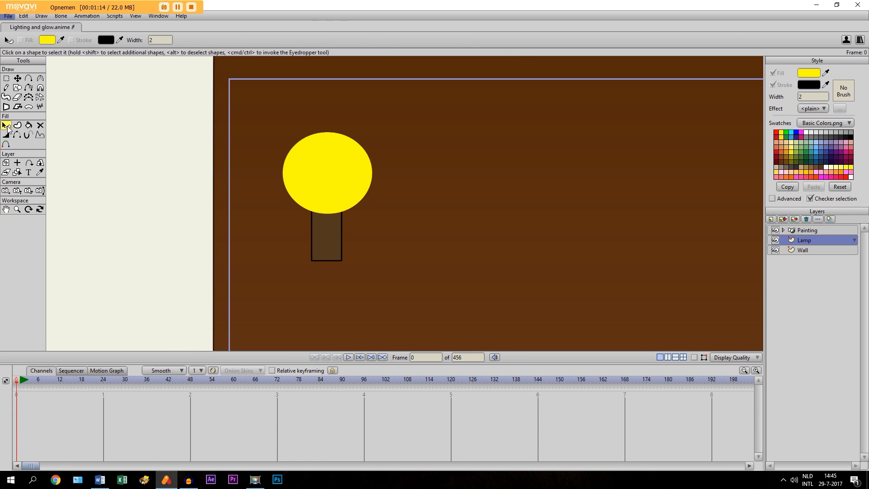
left_click(345, 158)
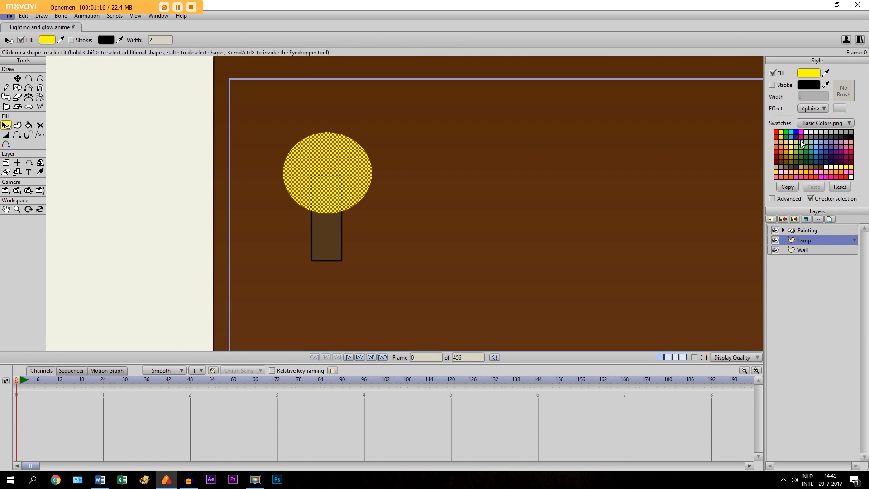
left_click(808, 110)
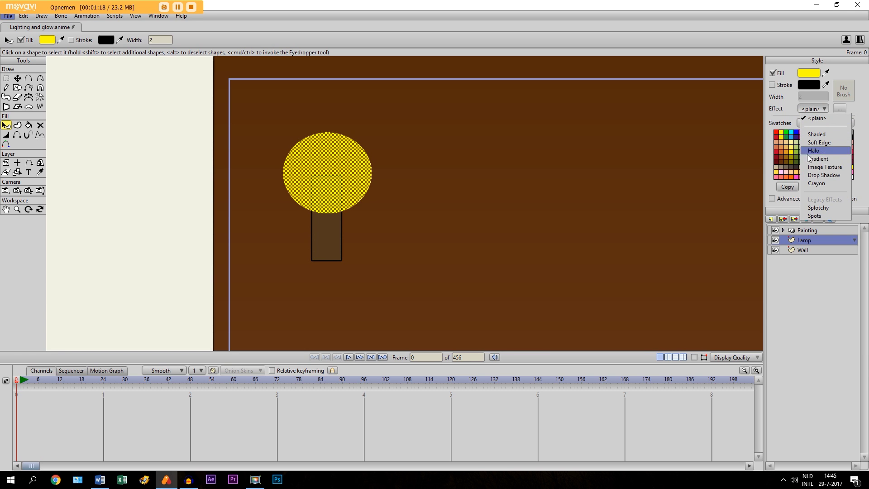
left_click(819, 143)
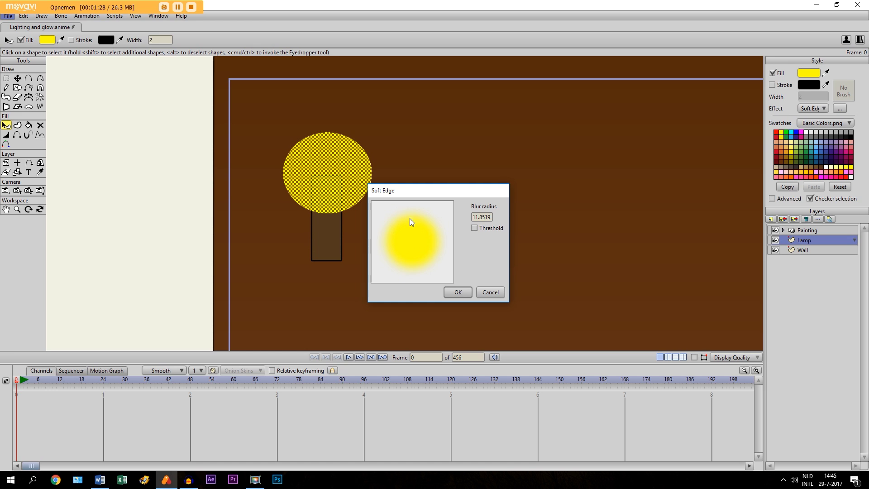
left_click(457, 292)
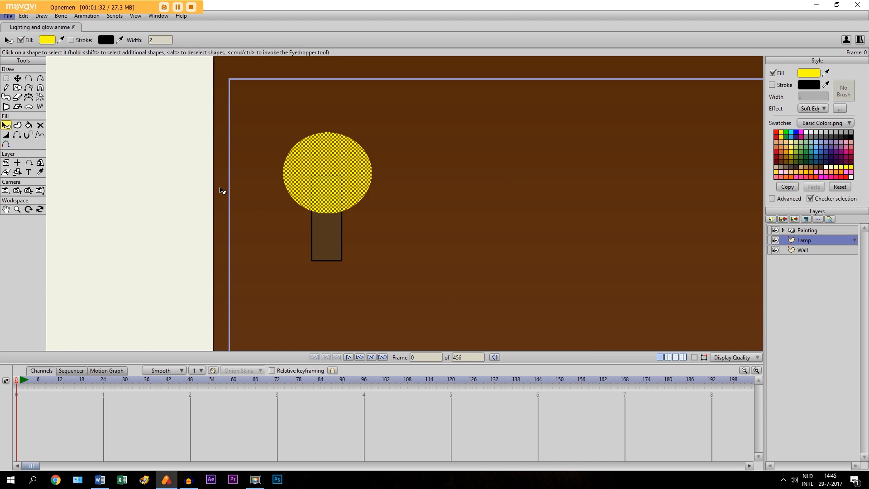
left_click(198, 182)
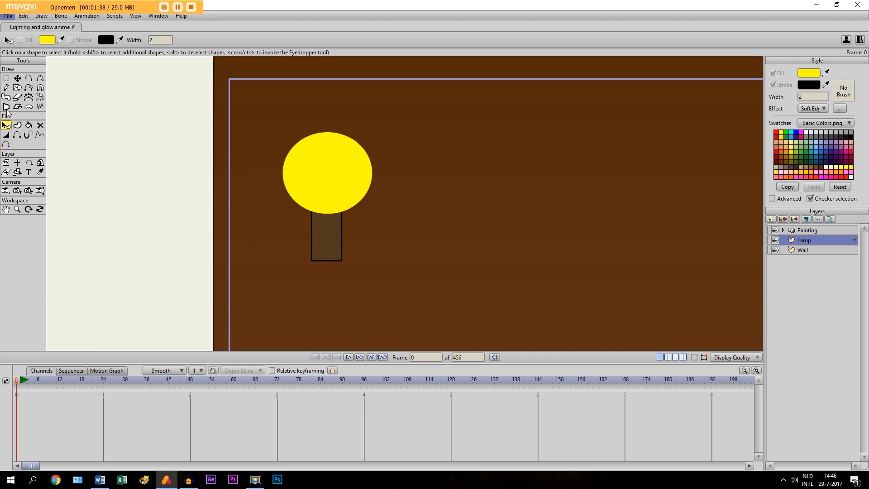
left_click(9, 17)
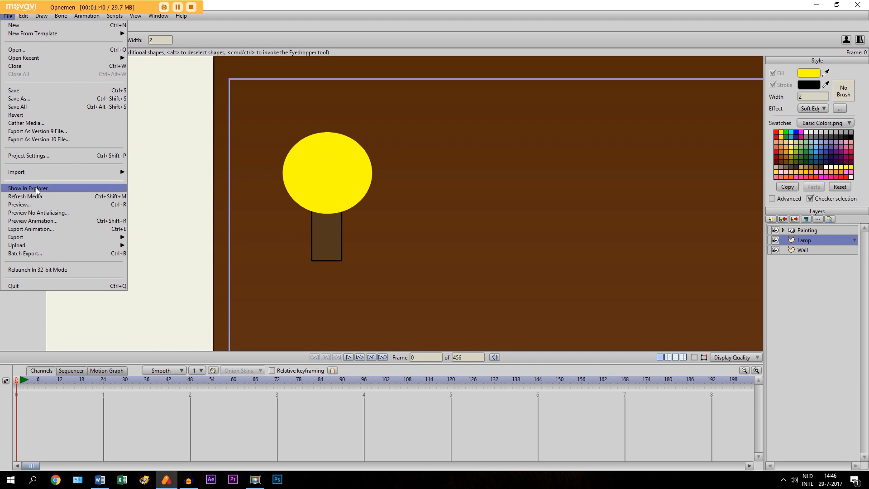
left_click(106, 207)
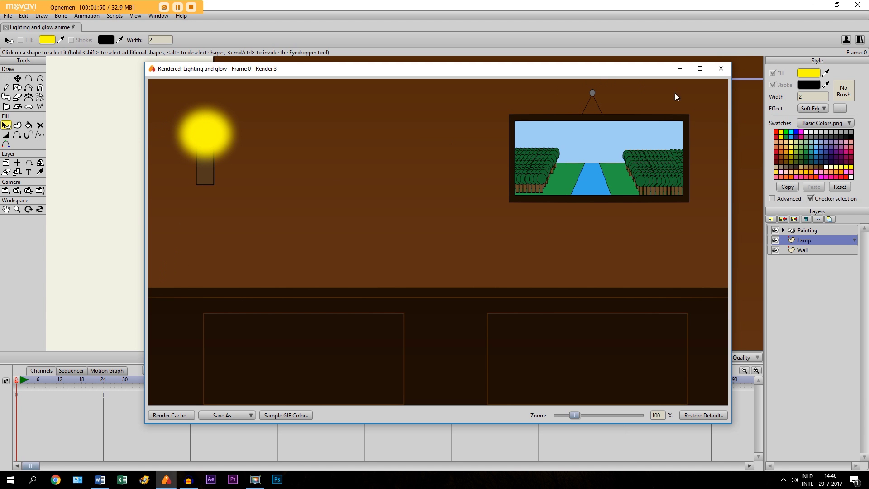
left_click(721, 69)
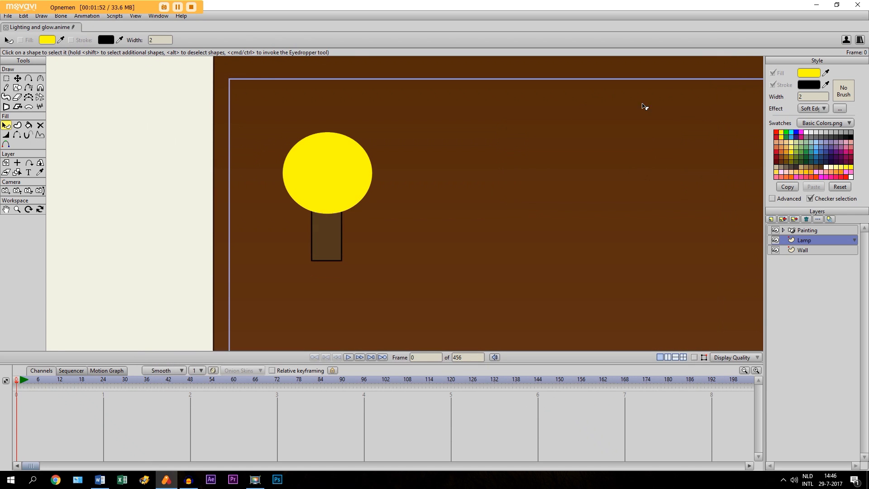
left_click(7, 209)
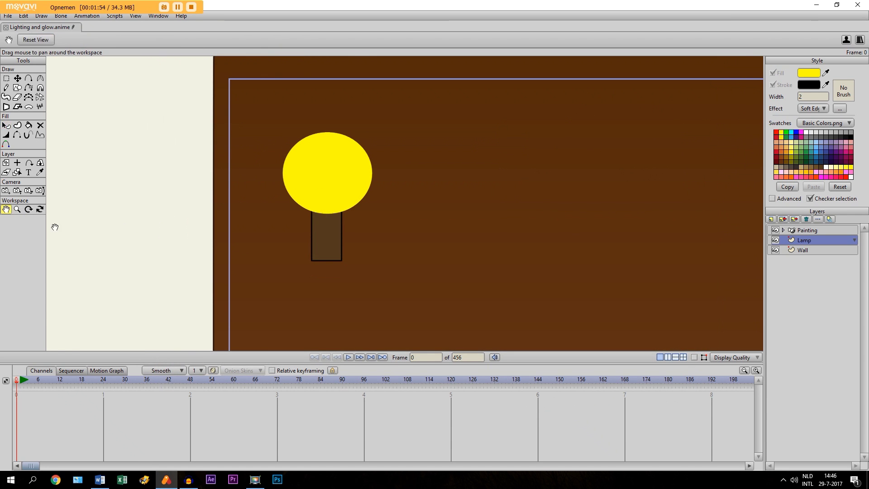
left_click_drag(316, 249, 316, 268)
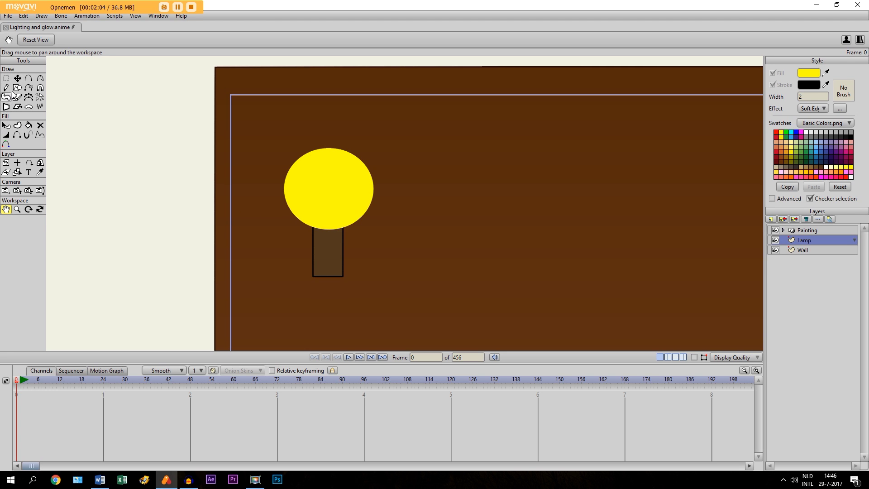
left_click(6, 126)
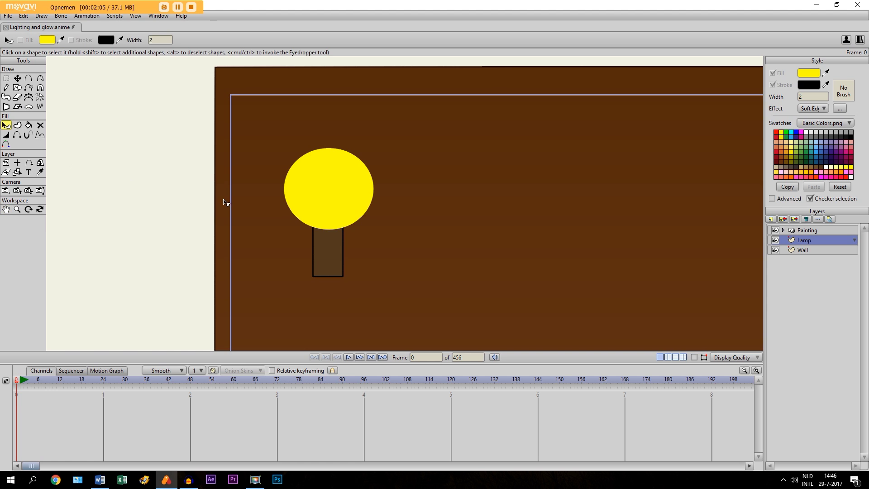
left_click(327, 189)
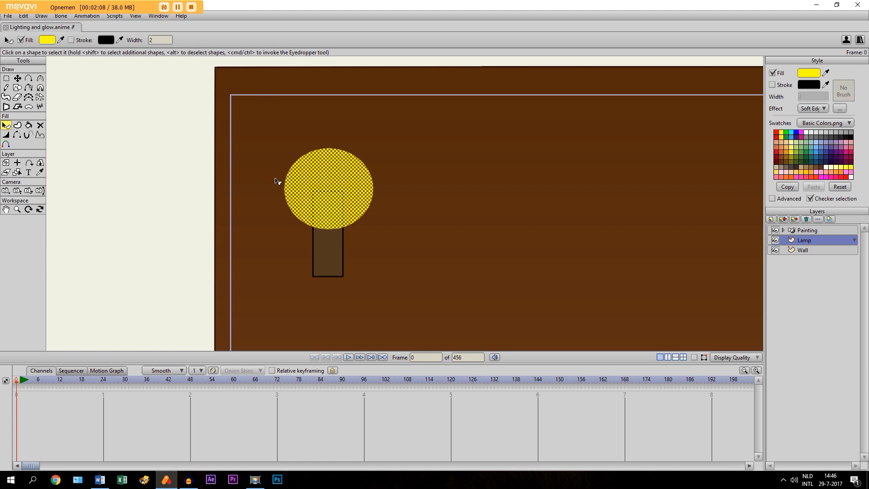
left_click(240, 169)
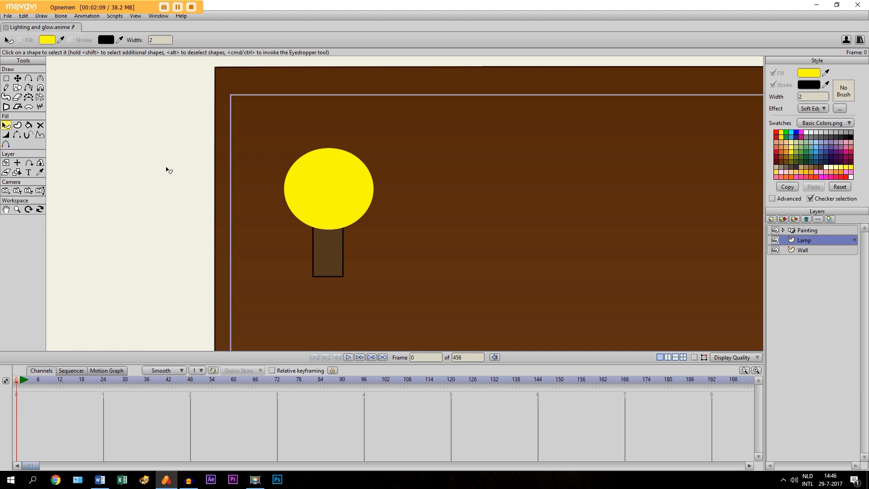
left_click(18, 87)
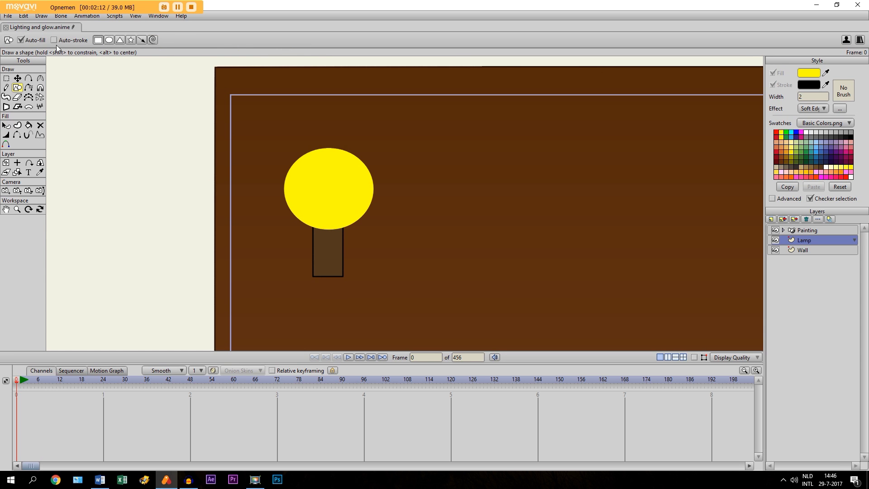
Step: Draw a plain orange rectangle over the top of the bulb as a lampshade
left_click(823, 109)
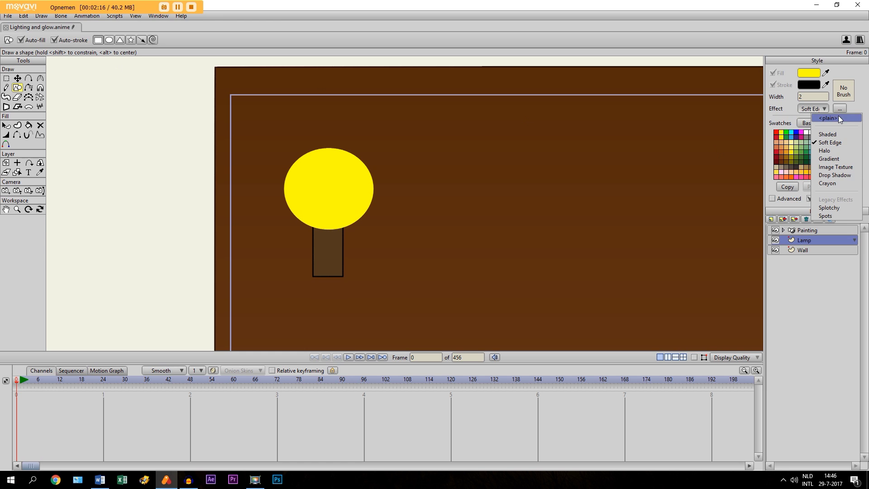
left_click(837, 118)
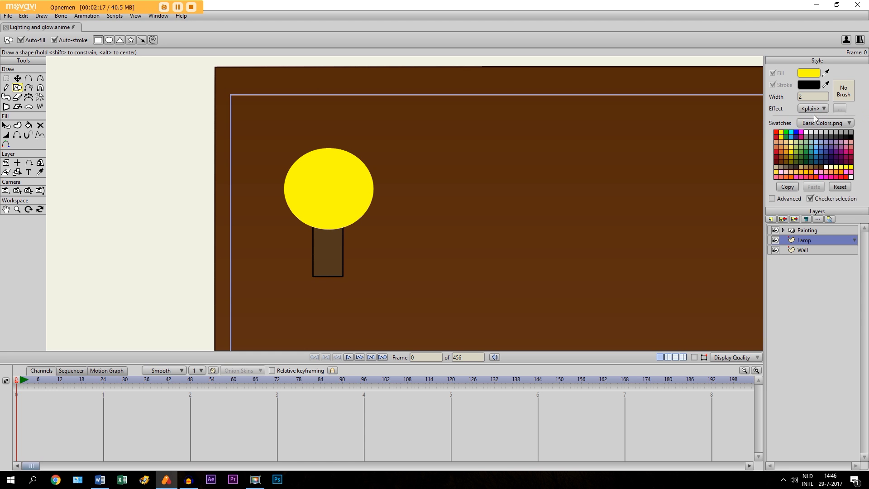
left_click(780, 149)
left_click(782, 145)
left_click_drag(268, 129, 389, 209)
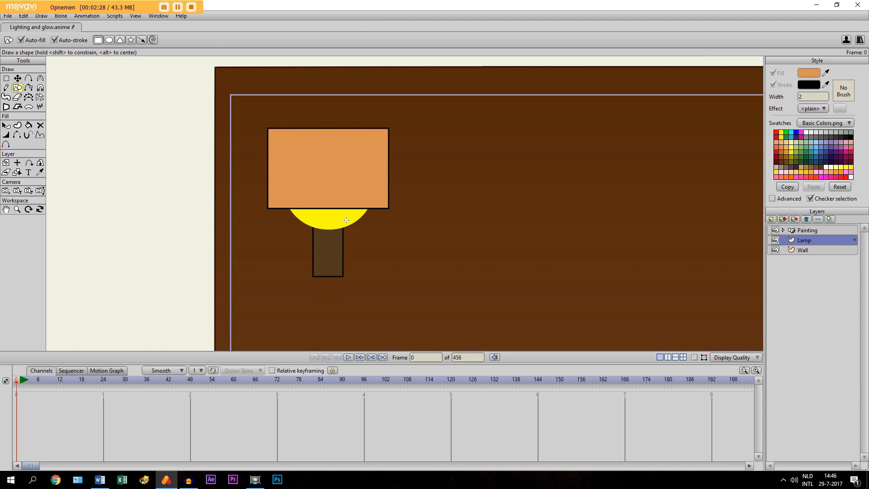
Step: Show shape outlines on the canvas and select the yellow bulb circle
left_click(694, 357)
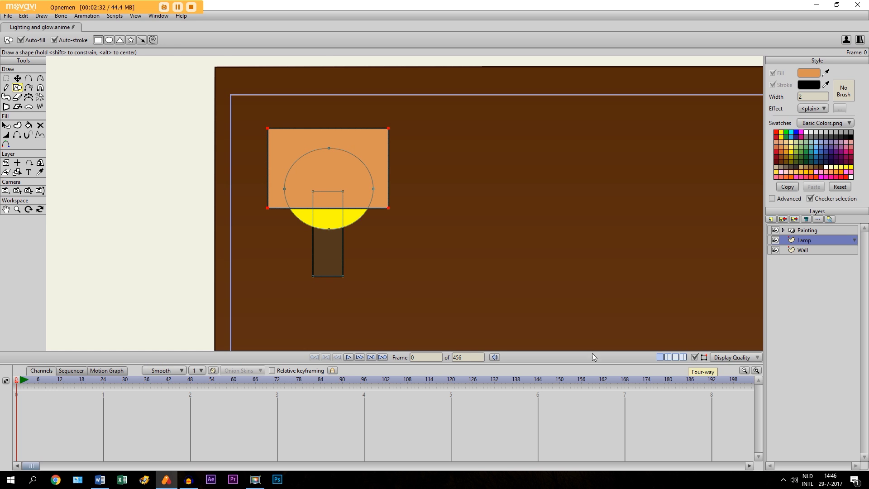
left_click(6, 125)
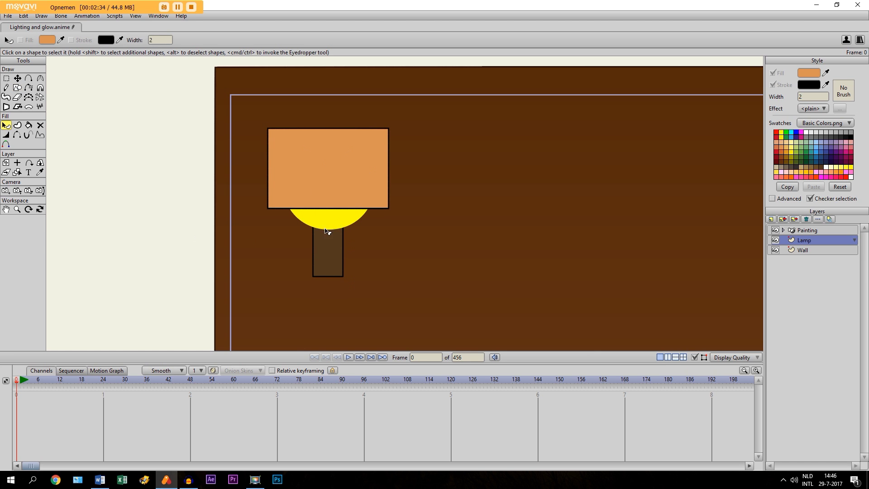
left_click(299, 218)
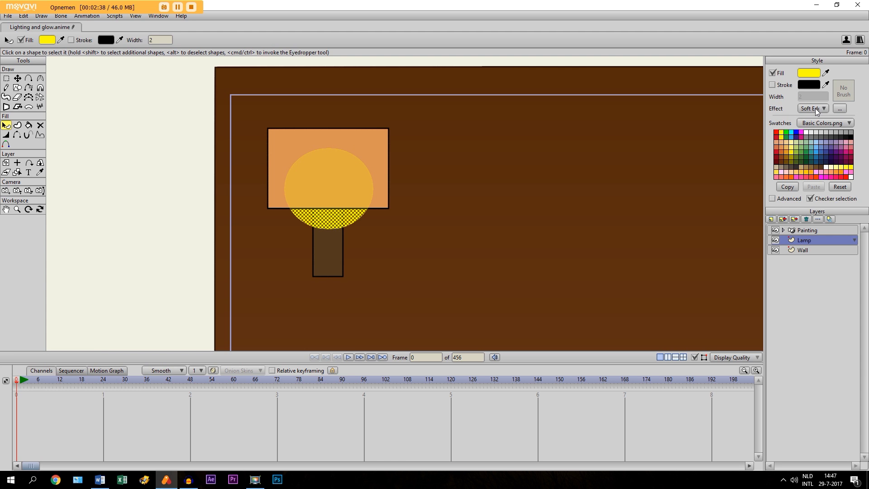
Step: Lower the bulb's yellow fill alpha to 61 and render a preview with Ctrl+R
left_click(804, 73)
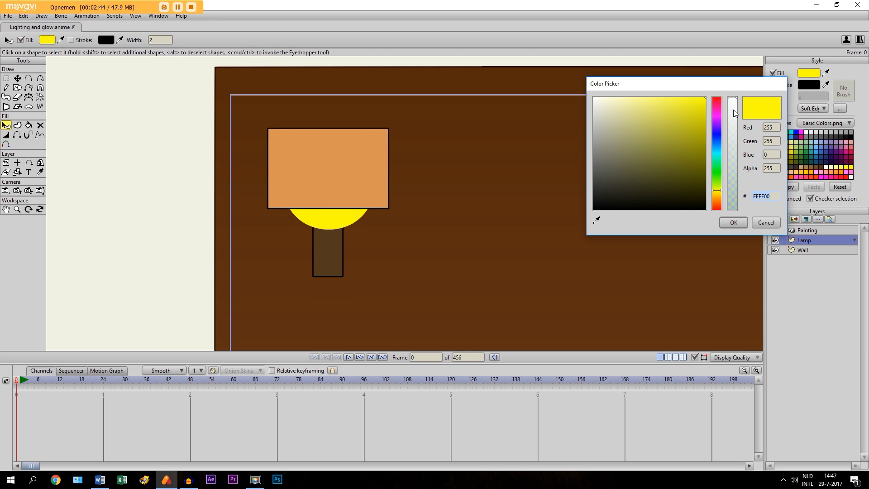
left_click_drag(733, 113, 734, 185)
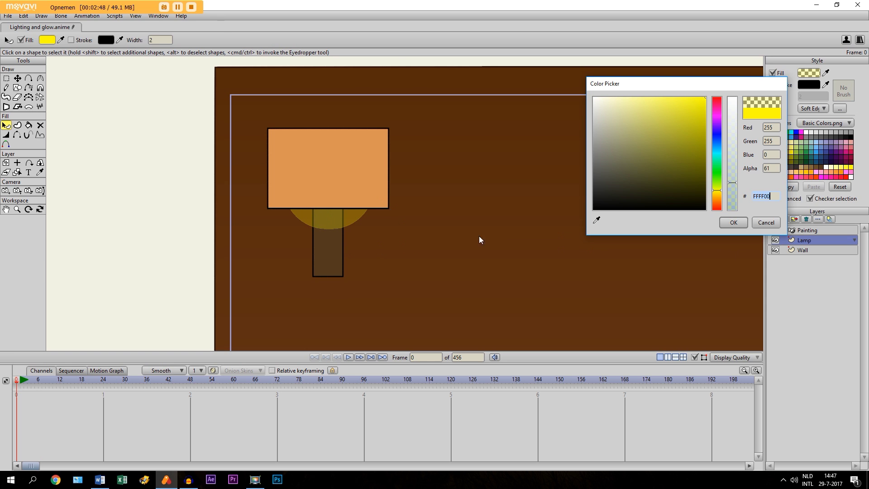
left_click(734, 222)
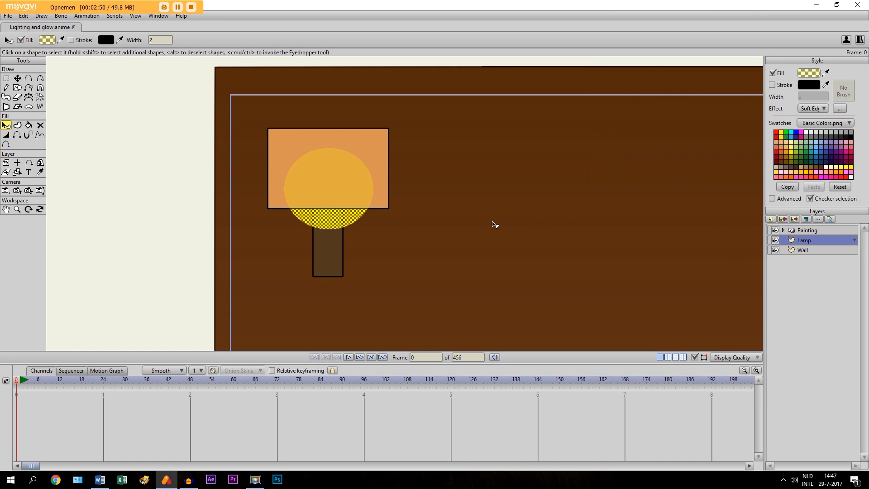
key("ctrl+r")
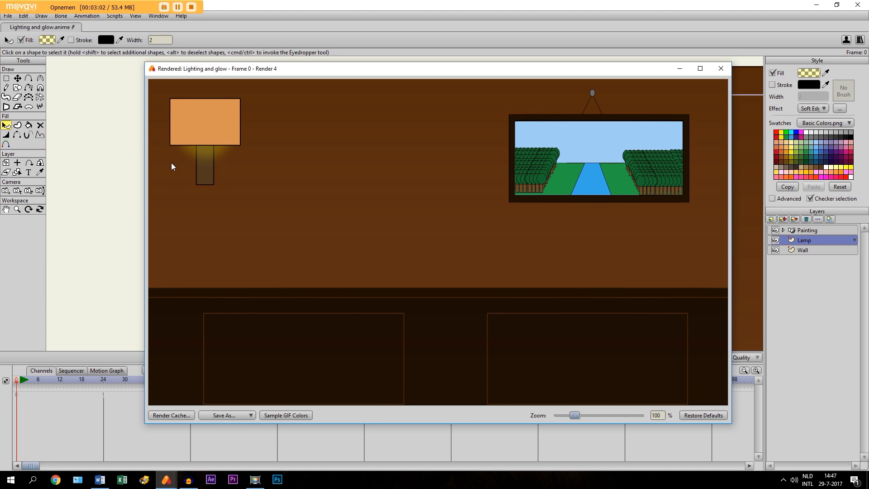
Step: Close the rendered preview window after checking the lamp glow
left_click(713, 72)
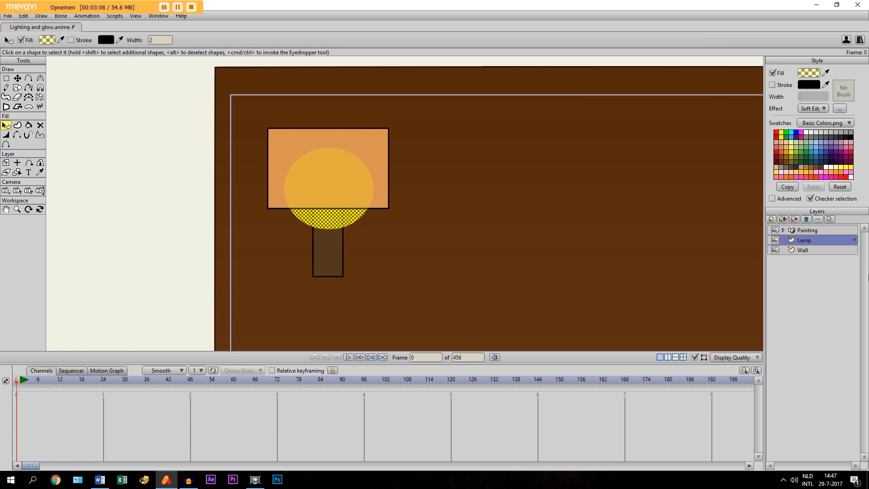
Step: Select all of the old lamp's points and delete them
left_click(6, 78)
left_click_drag(245, 113, 454, 318)
key("Delete")
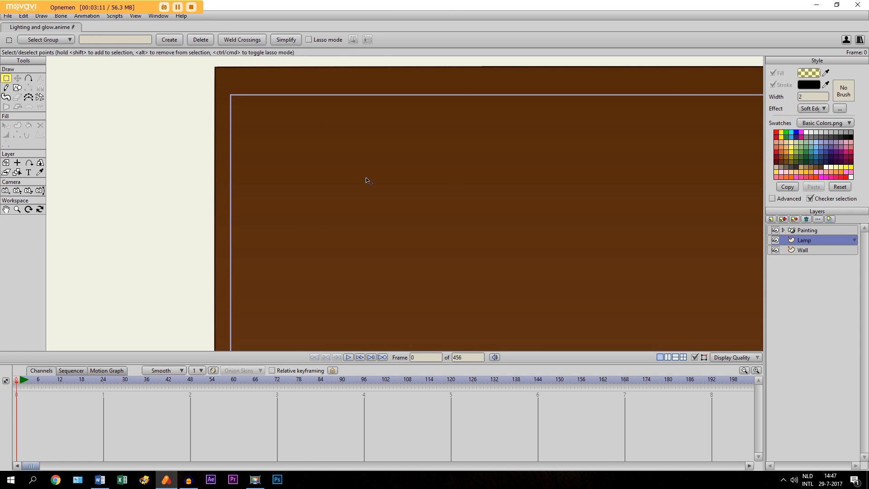
Step: Draw a new stand rectangle with plain, opaque dark brown fill 311605 at alpha 255
left_click(17, 88)
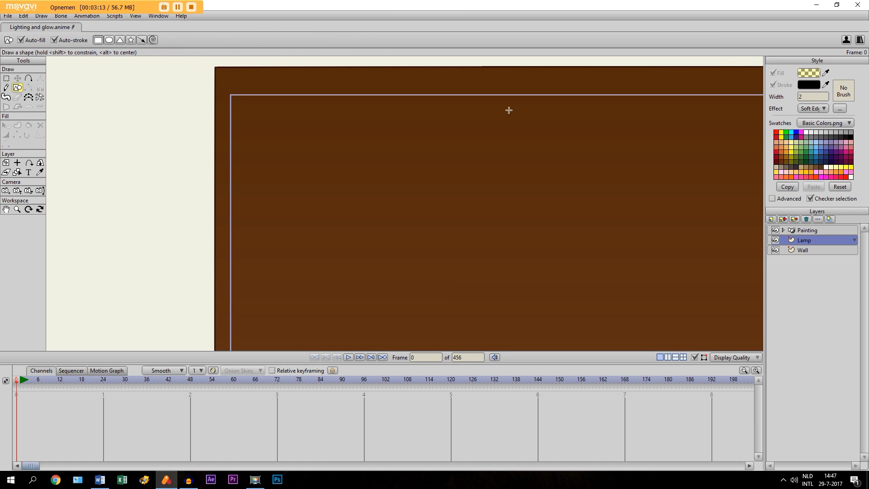
left_click(781, 167)
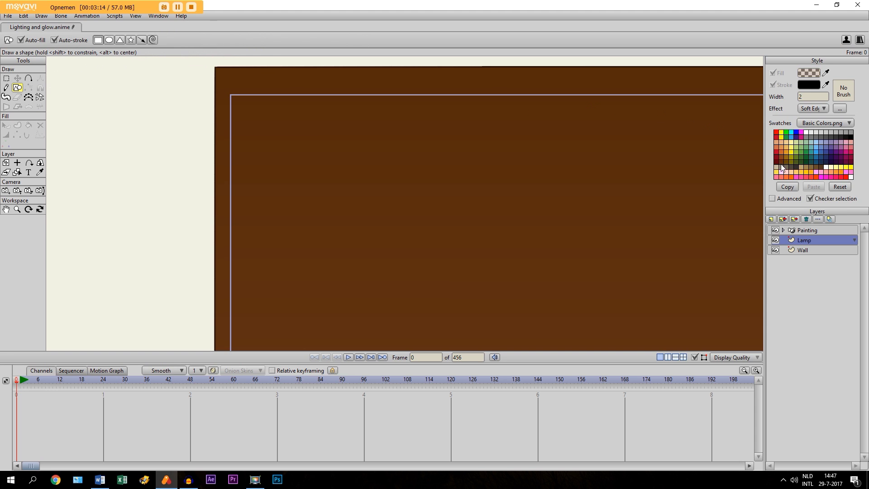
left_click(815, 108)
left_click(809, 118)
left_click(811, 79)
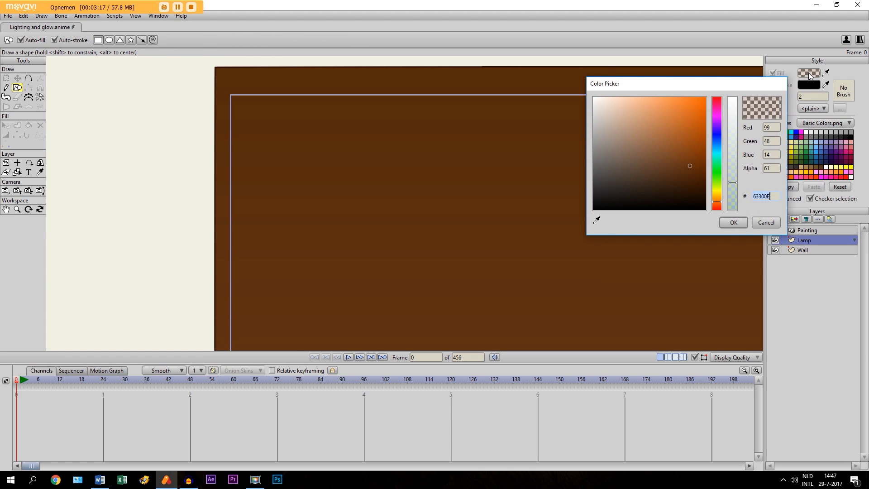
left_click_drag(732, 118, 730, 86)
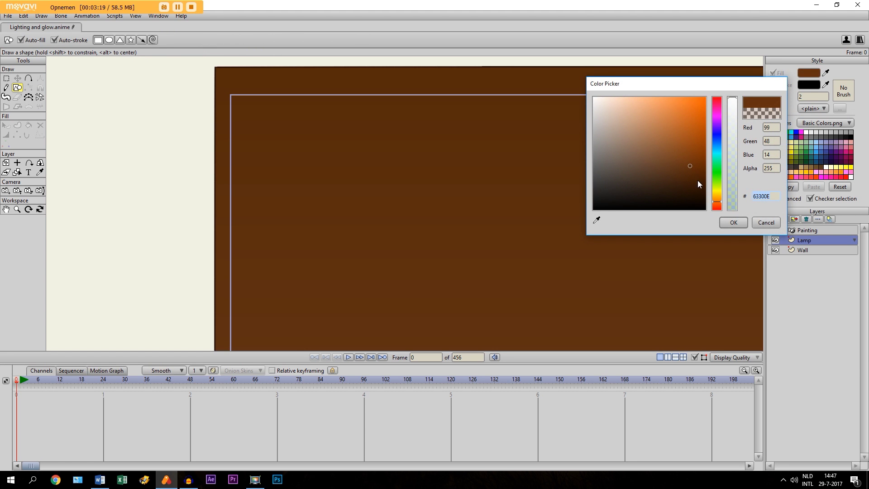
left_click_drag(697, 180, 695, 188)
left_click(731, 223)
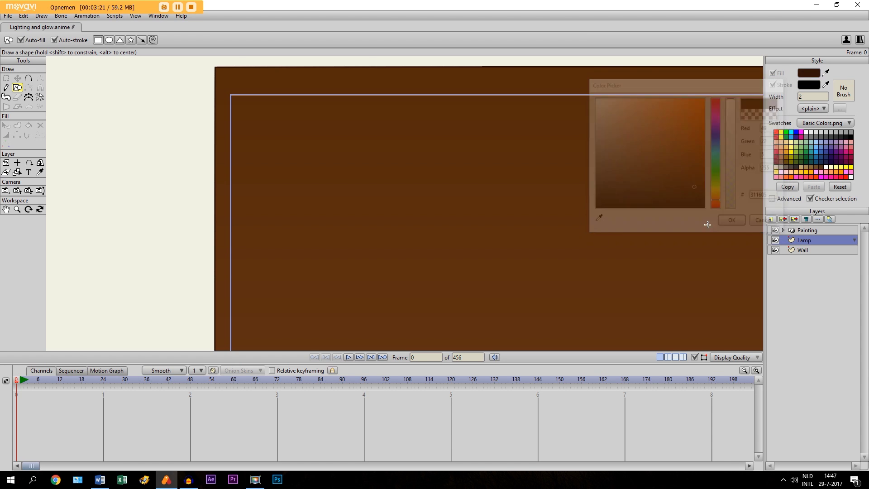
left_click_drag(319, 175, 346, 249)
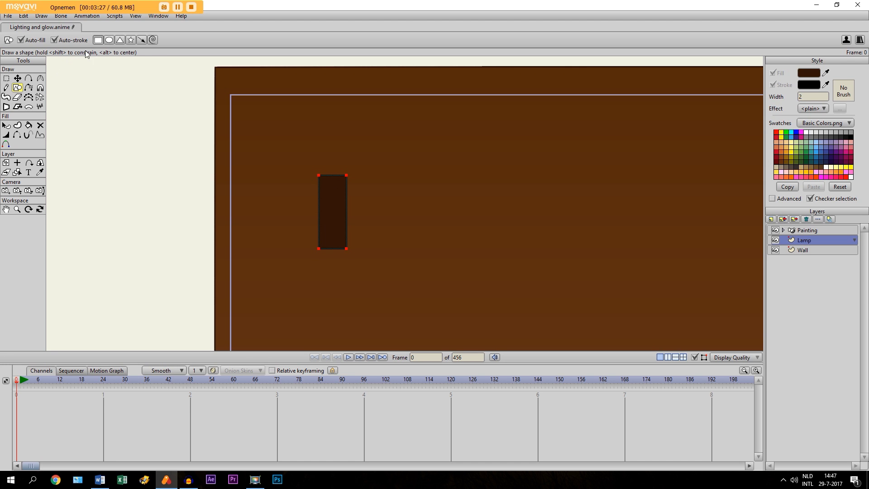
Step: Draw an outline-free yellow Soft Edge ellipse over the top of the dark stand
left_click(109, 40)
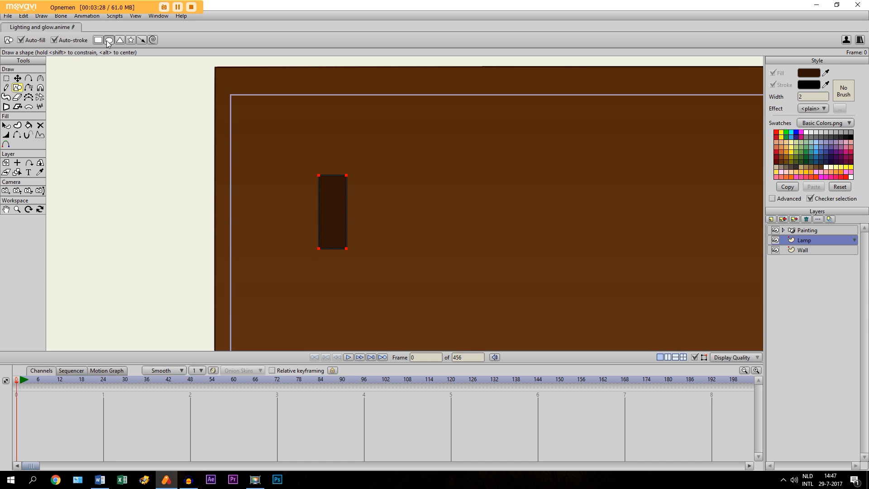
left_click(782, 136)
left_click(61, 39)
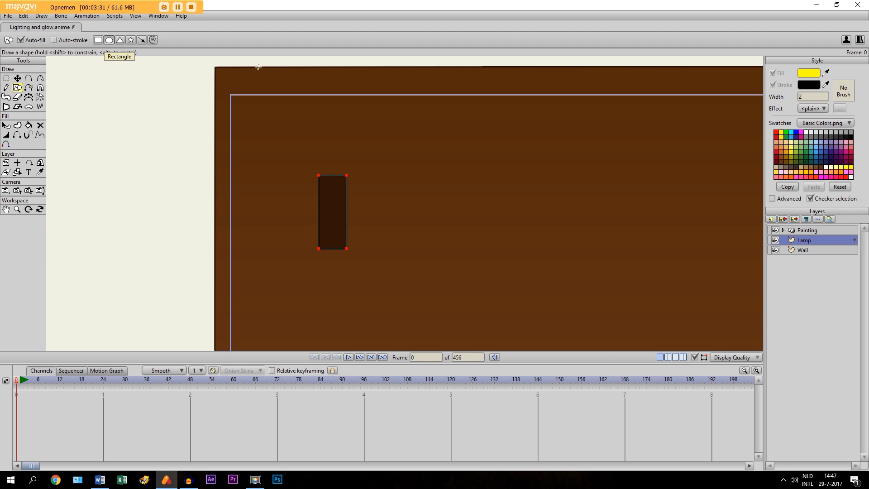
left_click(820, 112)
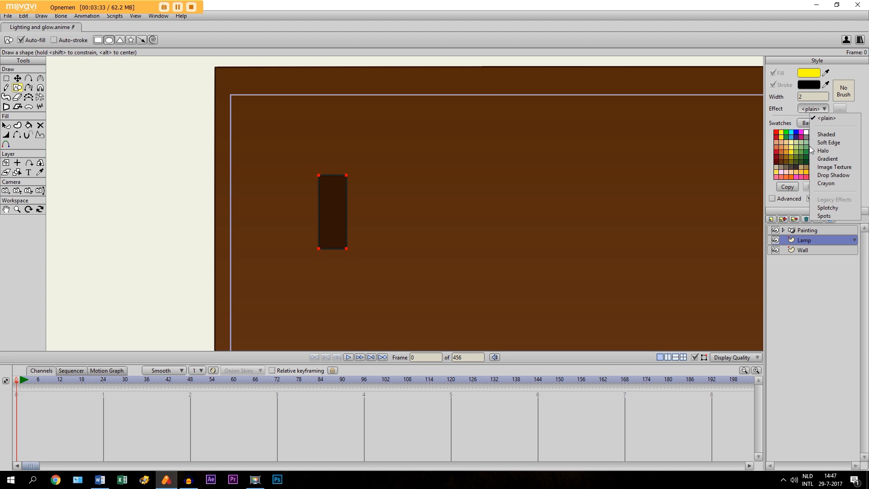
left_click(822, 143)
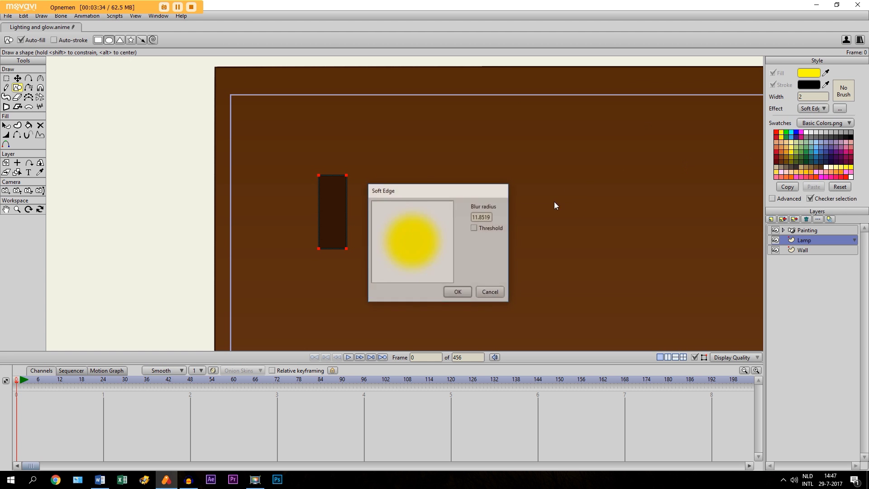
left_click(452, 292)
left_click_drag(289, 134, 376, 211)
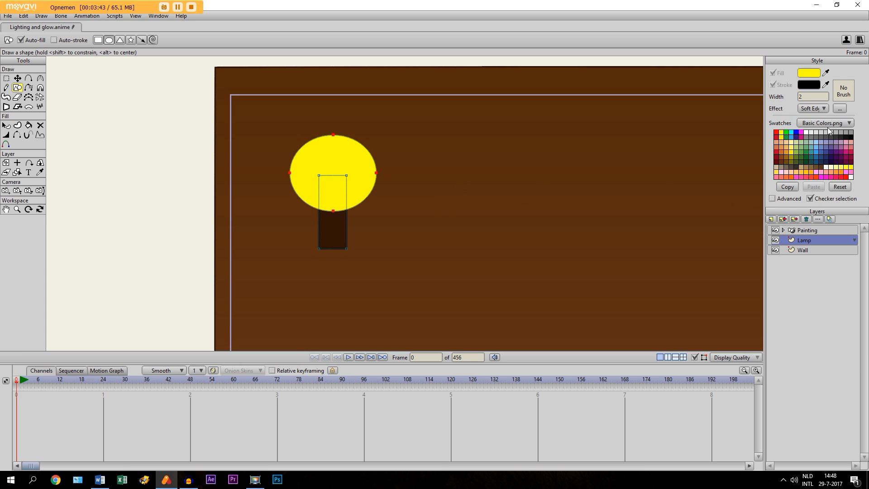
left_click(819, 108)
Step: Draw a plain yellow oval inside the bulb, then shift and widen it to nearly fill it
left_click(824, 117)
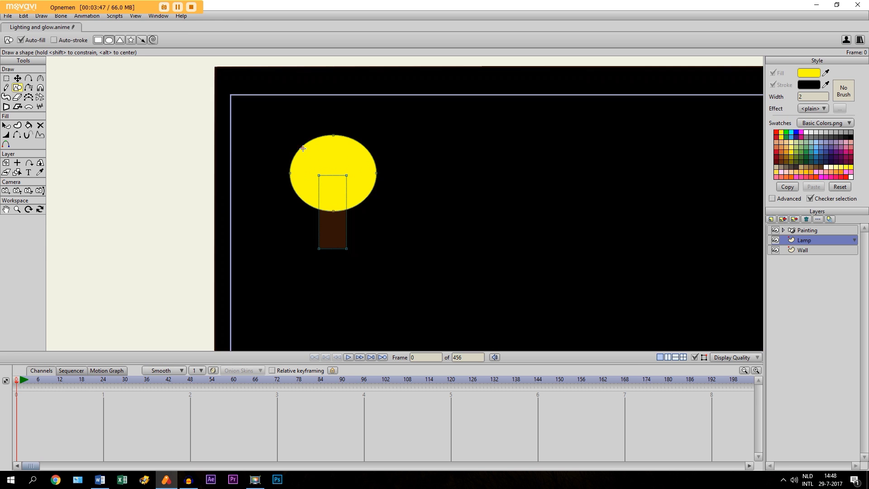
left_click_drag(304, 148, 366, 206)
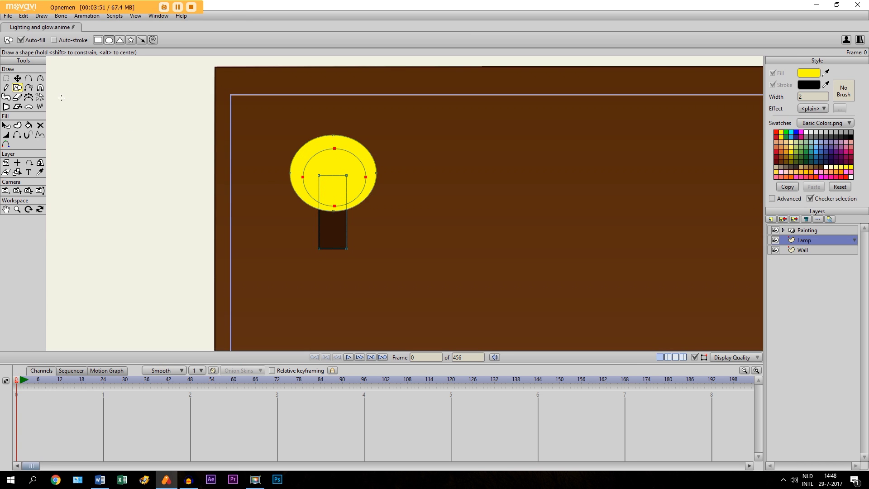
key("t")
left_click_drag(347, 172, 332, 142)
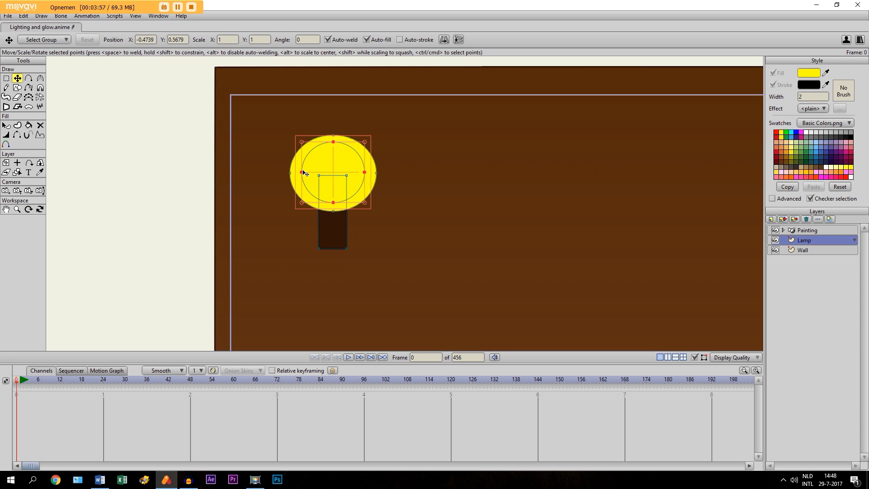
left_click_drag(298, 172, 293, 172)
left_click_drag(365, 172, 372, 172)
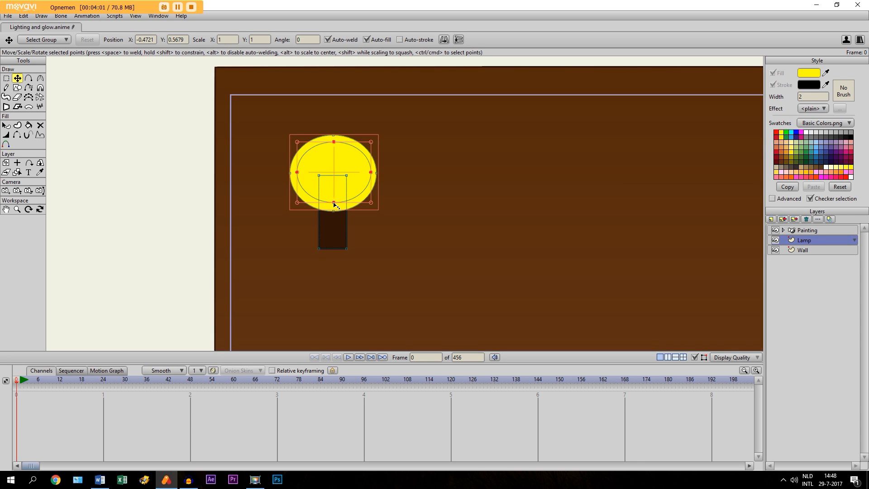
left_click_drag(335, 202, 341, 189)
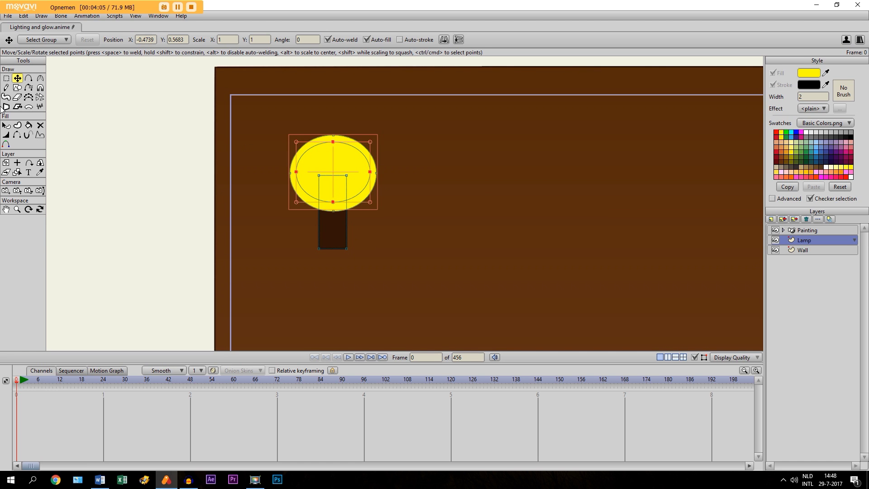
left_click(17, 88)
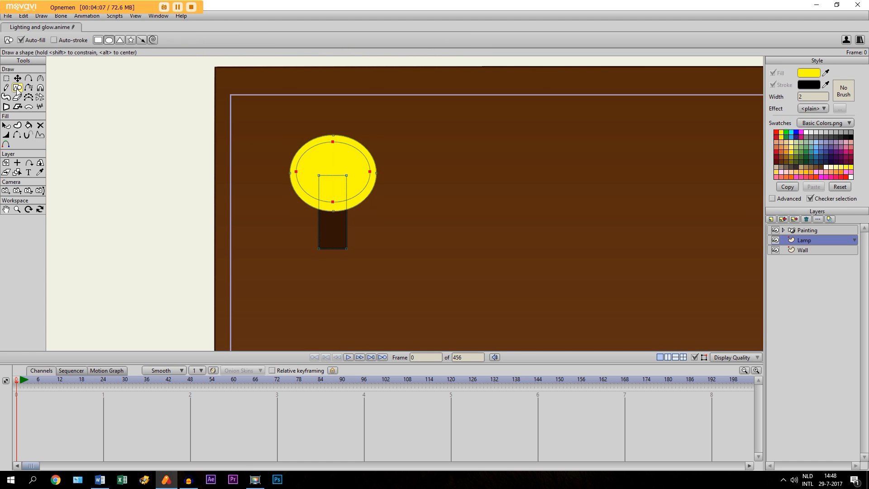
Step: Set new shapes to Soft Edge with the yellow fill lowered to alpha 50
left_click(821, 110)
left_click(819, 143)
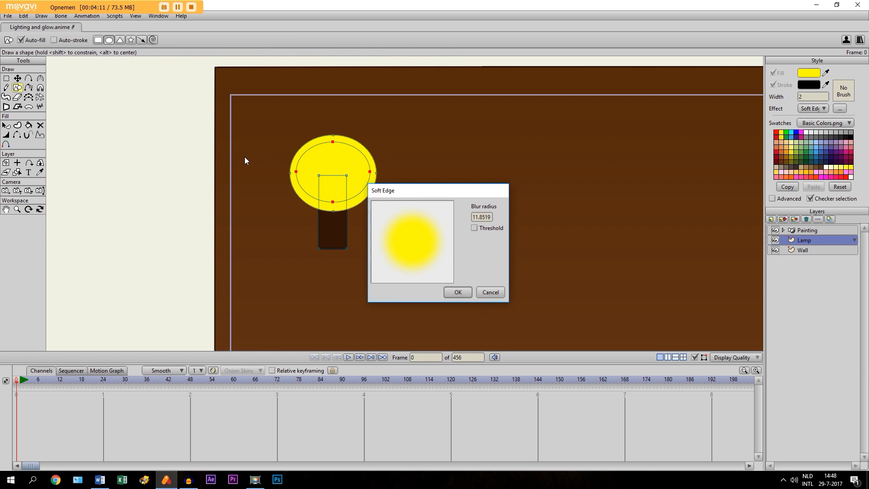
left_click(458, 291)
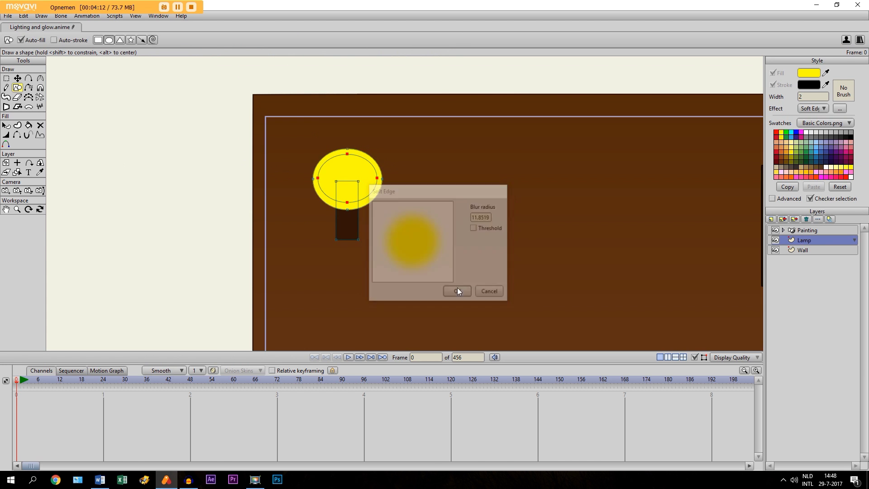
left_click(810, 73)
left_click_drag(730, 125, 730, 203)
left_click(724, 224)
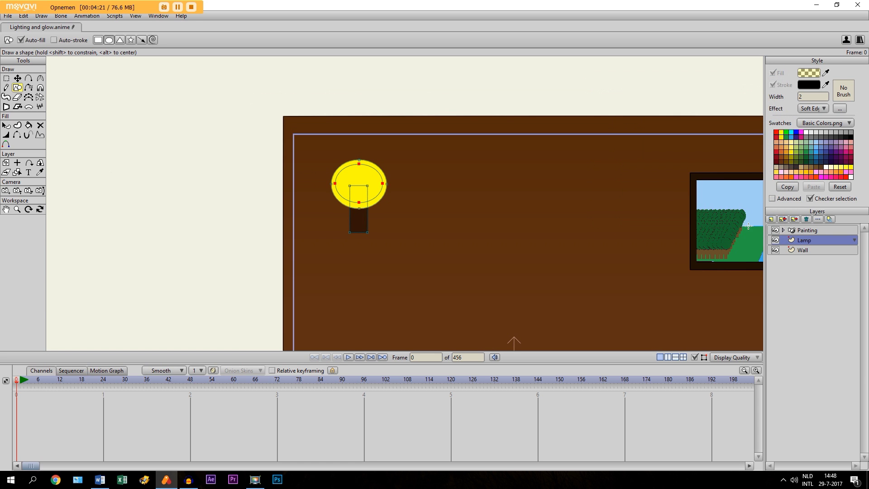
Step: Draw a large glow circle, centre it around the bulb, and hide shape outlines
left_click_drag(232, 73, 508, 340)
left_click(18, 79)
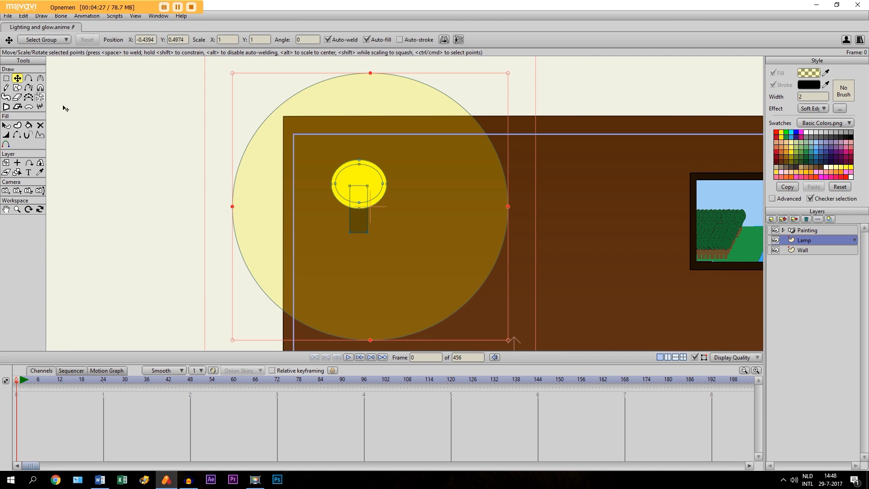
left_click_drag(334, 217, 320, 202)
left_click(695, 358)
Step: Preview the frame, then lower the glow circle's fill alpha to 11
key("ctrl+r")
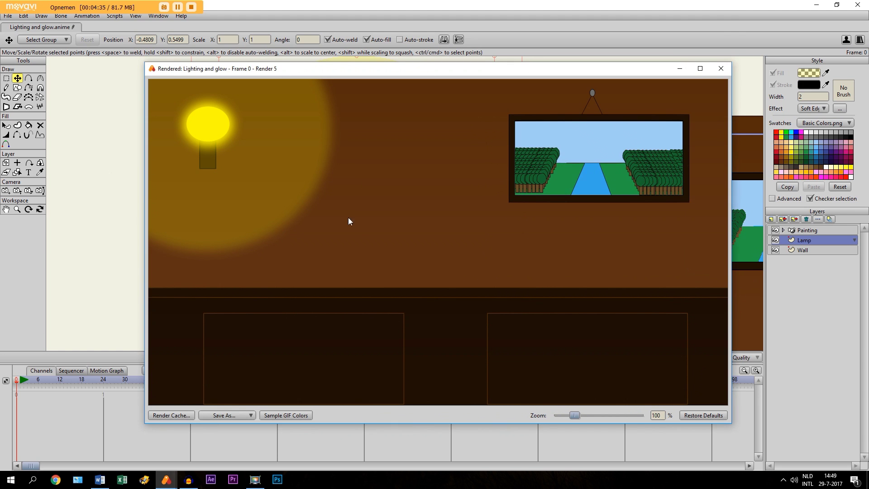
left_click(721, 68)
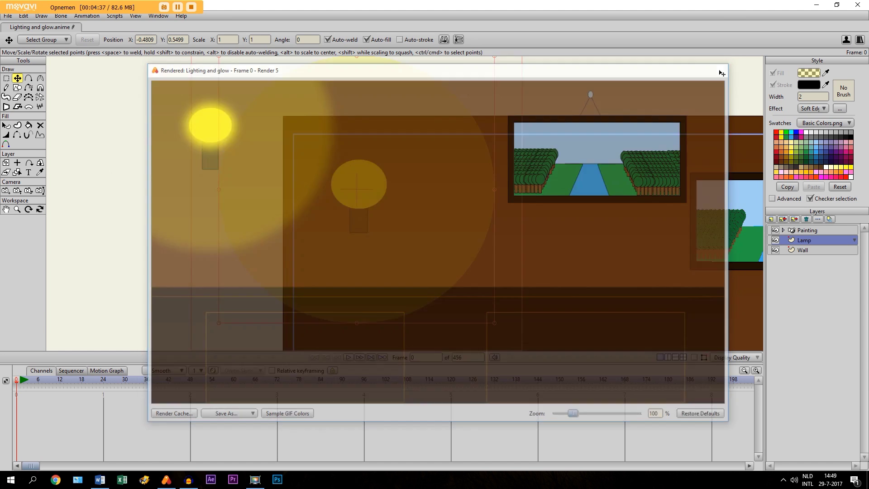
left_click(6, 125)
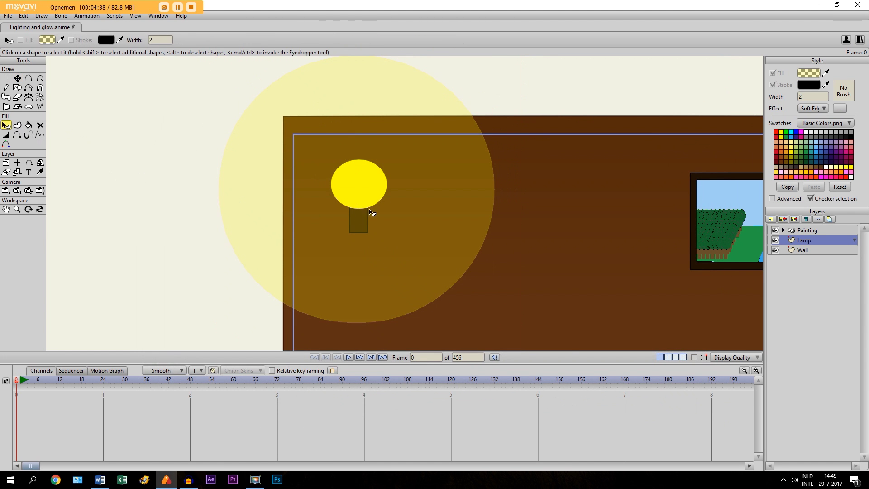
left_click(421, 203)
left_click(809, 74)
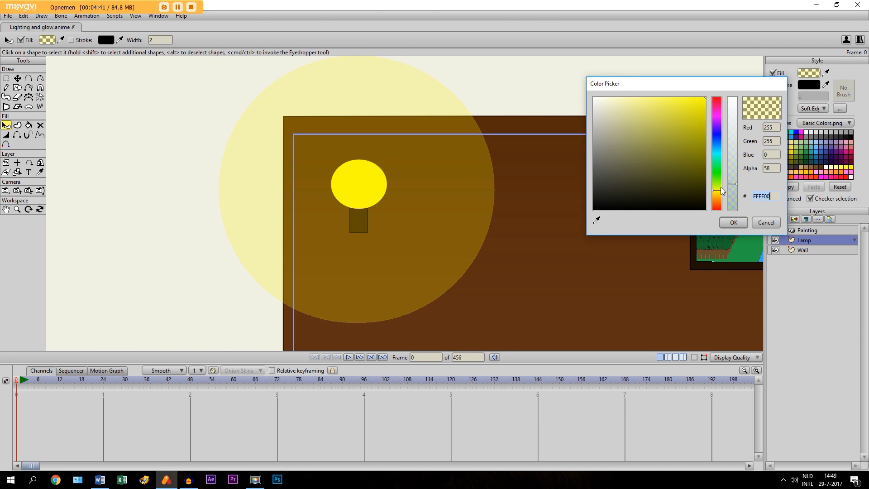
left_click_drag(731, 183, 733, 209)
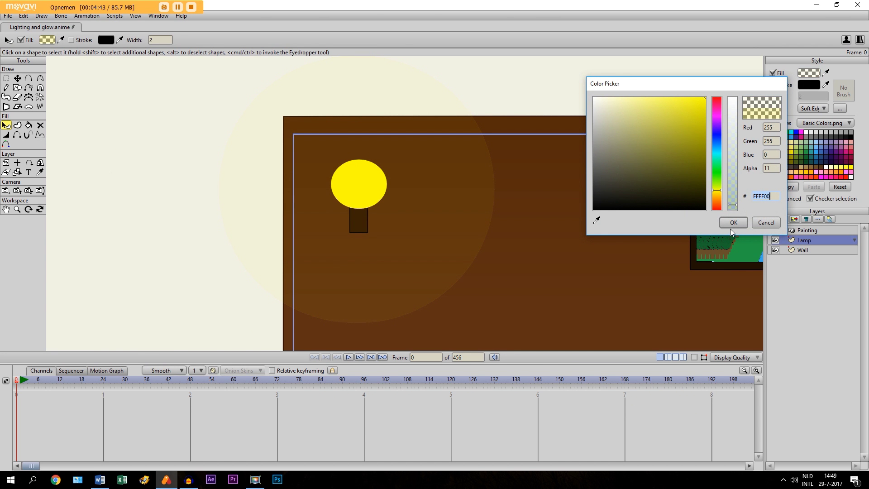
left_click(733, 223)
Step: Give the glow a soft edge blur radius of 2 and render the frame
left_click(841, 110)
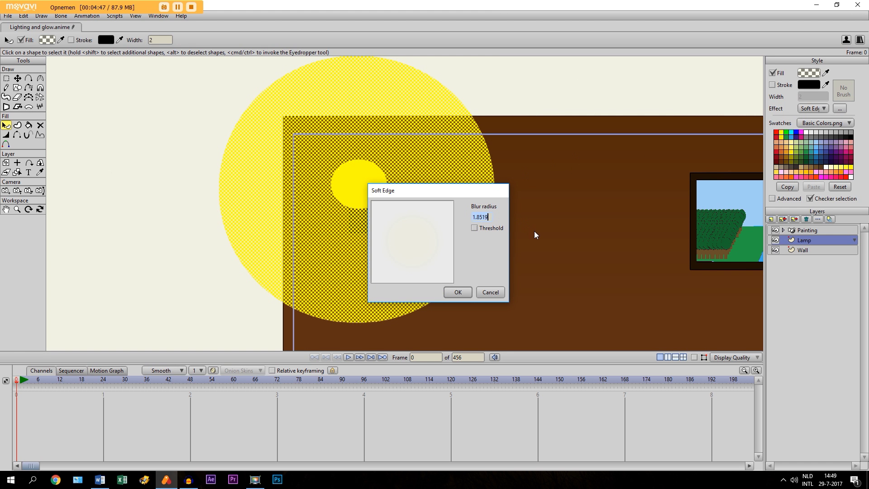
type("20")
key("Return")
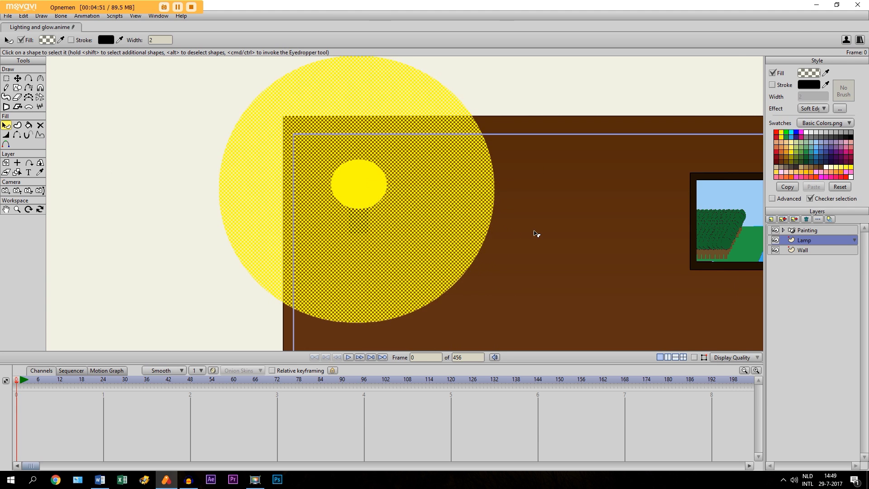
key("ctrl+r")
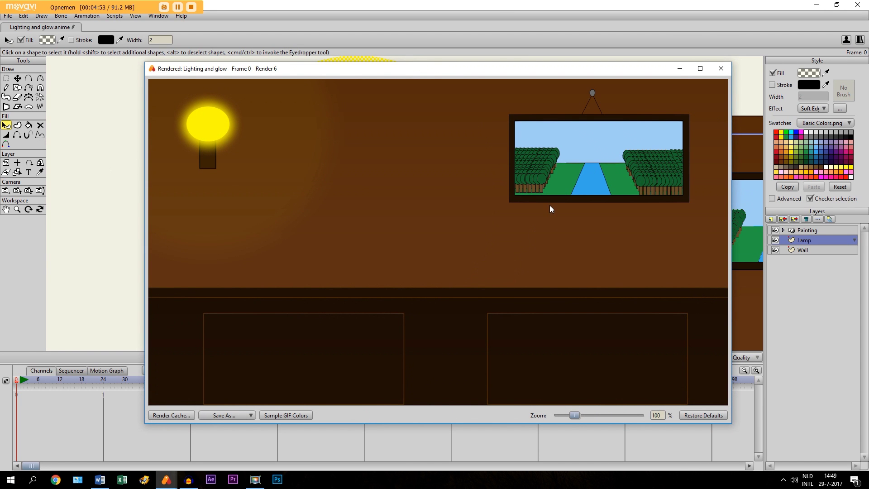